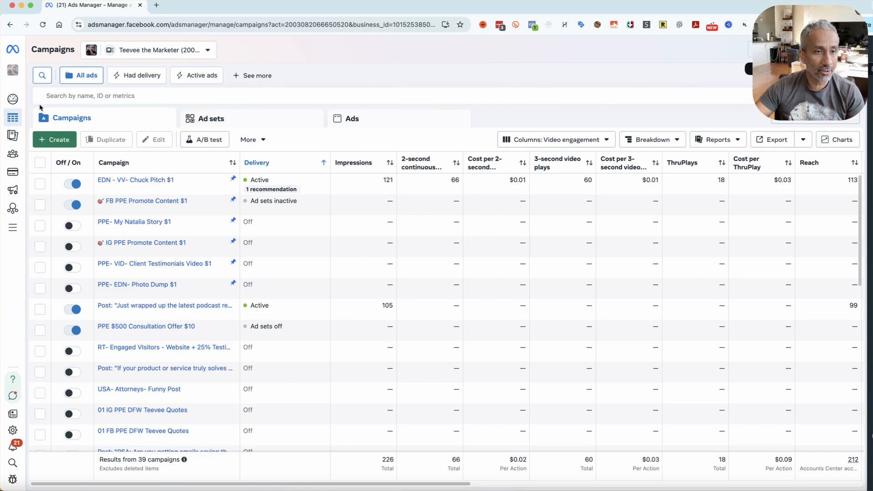
Go to the ad account's Audiences page and start creating a custom audience
mouse_move(20, 111)
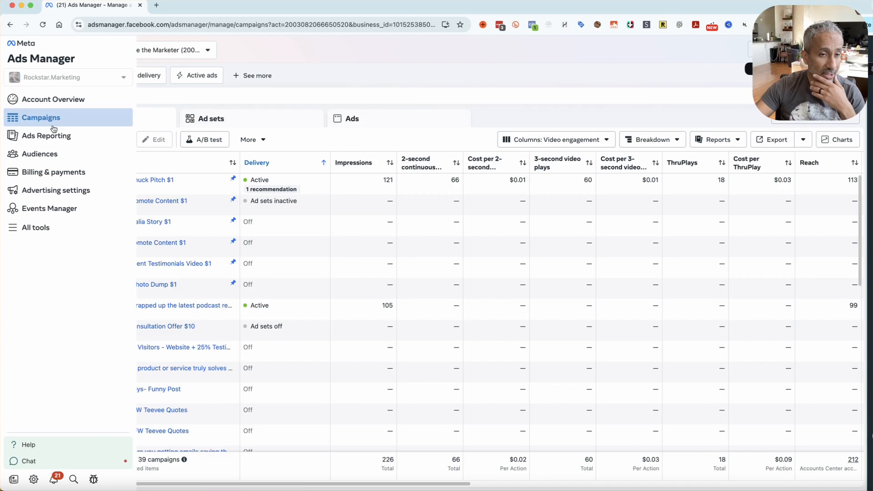
left_click(57, 154)
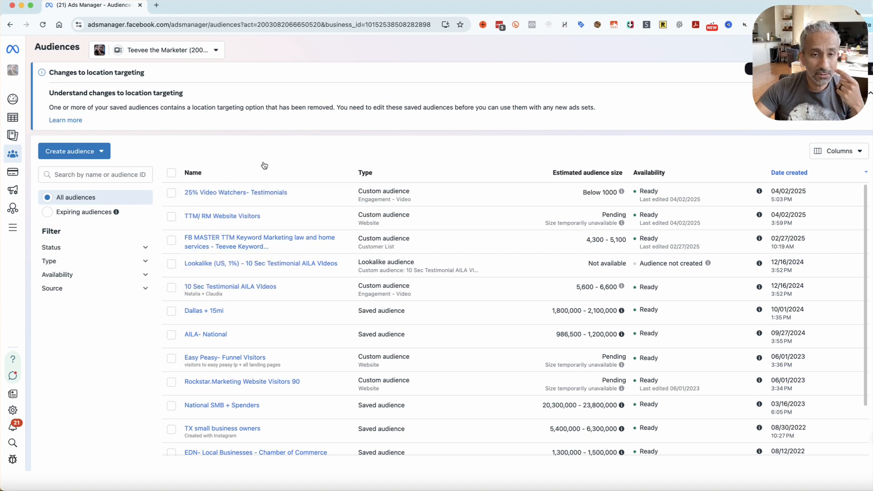
left_click(99, 151)
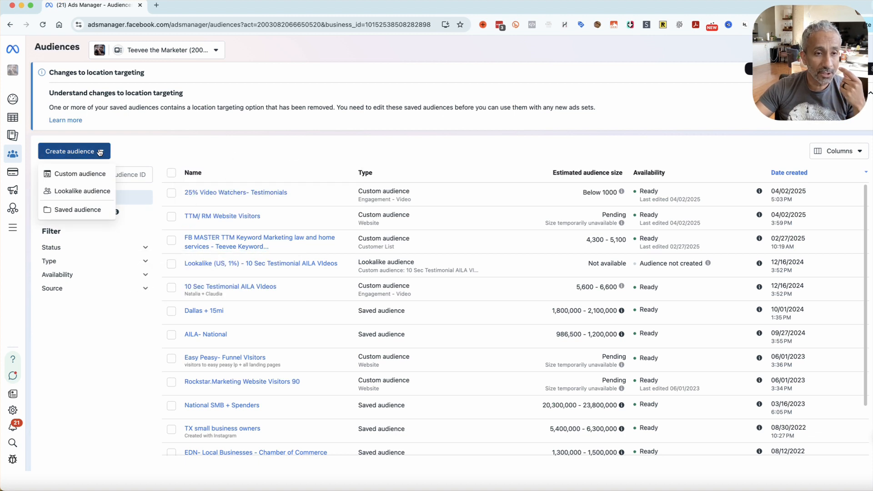
left_click(97, 175)
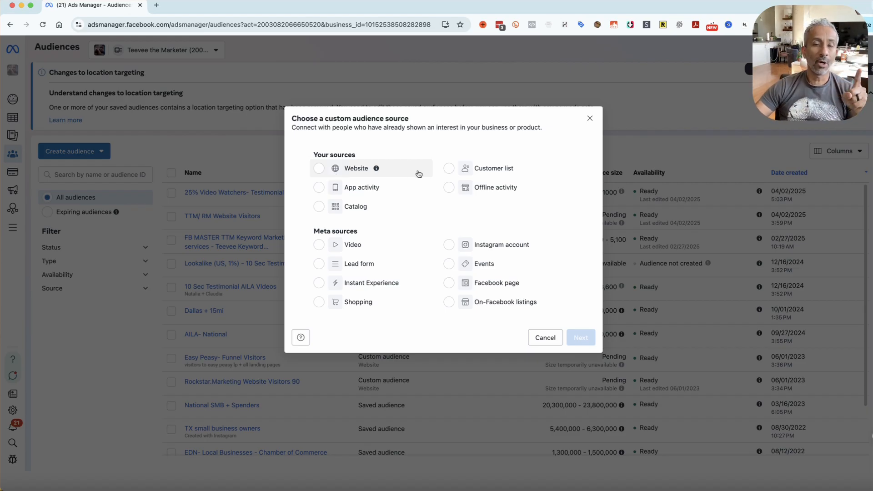
Set up a website custom audience with a retention of 180 days, and return to the source choice without creating it
left_click(341, 171)
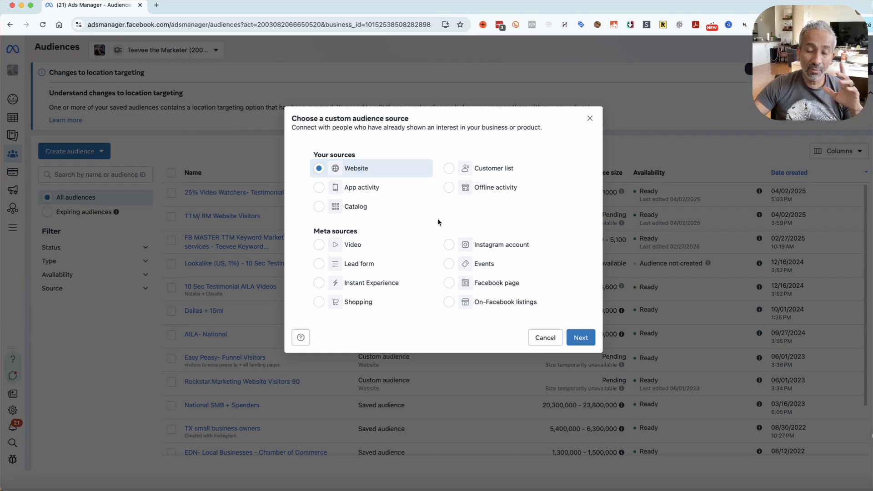
left_click(589, 347)
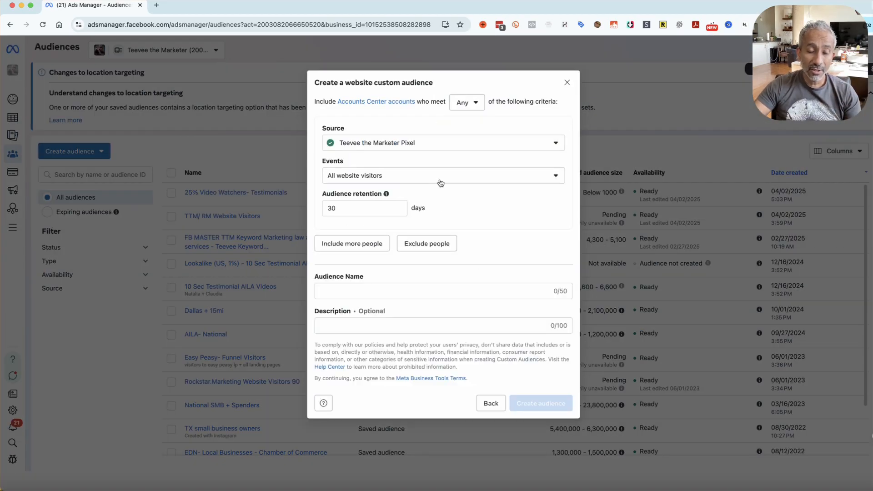
double_click(350, 209)
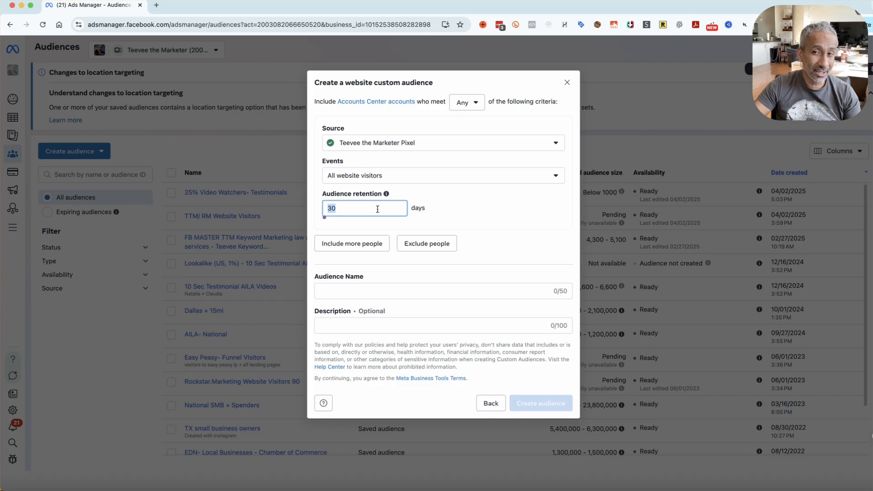
type("365")
key("BackSpace")
key("BackSpace")
key("BackSpace")
type("180")
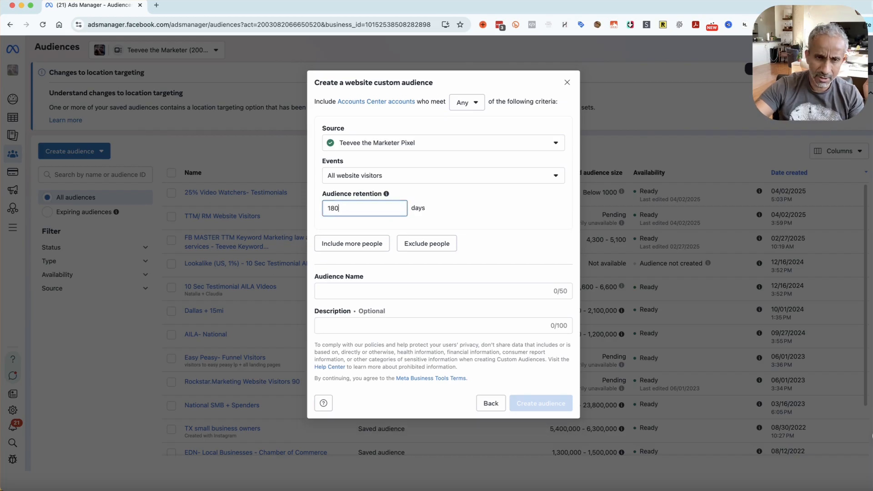
left_click(433, 291)
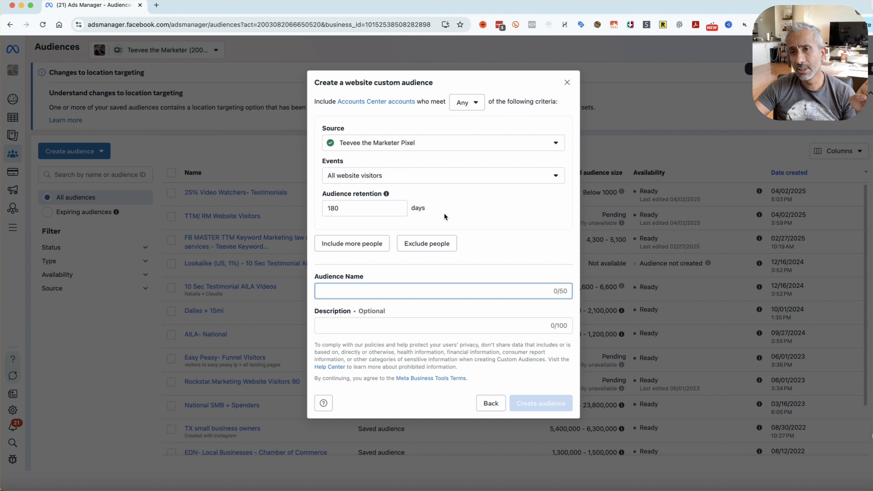
left_click(471, 211)
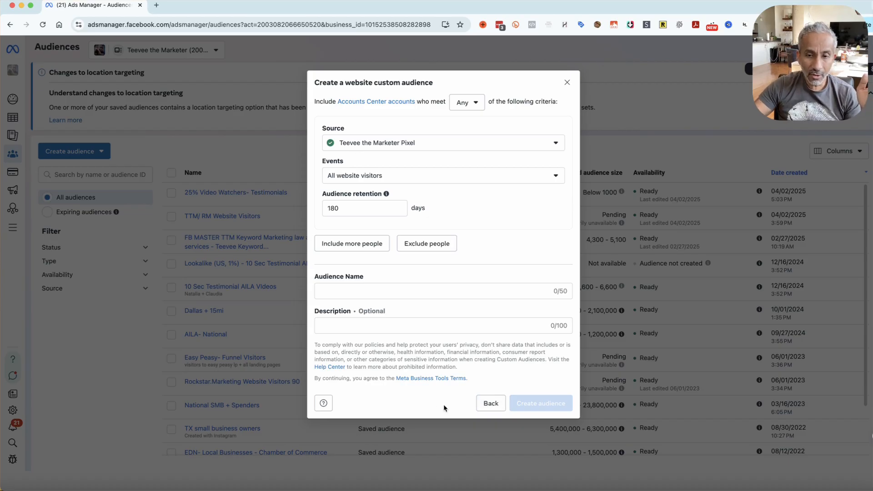
left_click(490, 403)
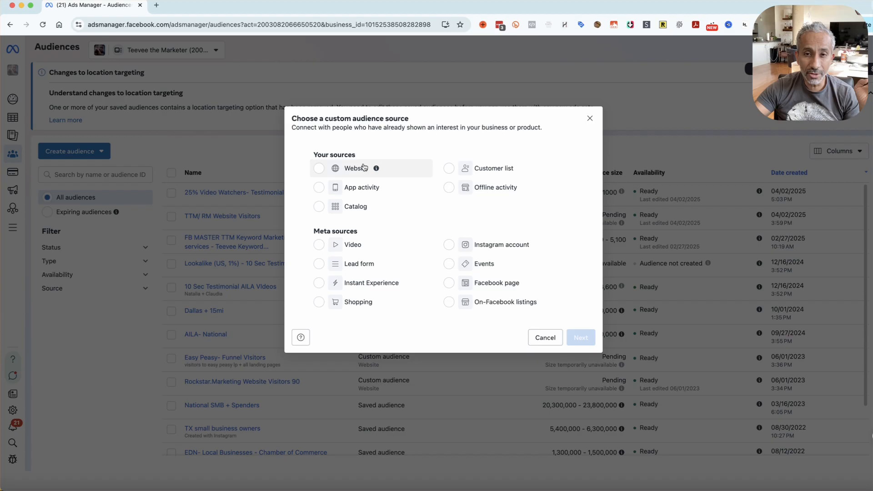
Examine the event options for a custom audience based on the Instagram account, and return to the source choice
left_click(477, 172)
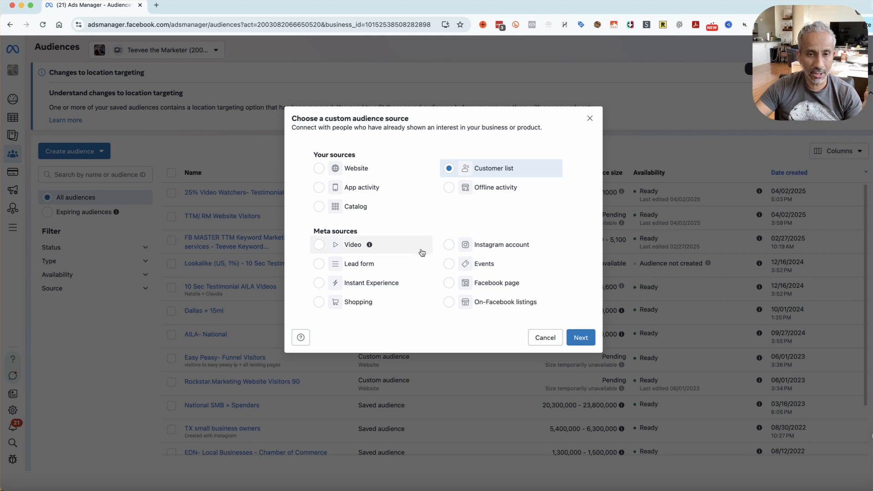
left_click(353, 253)
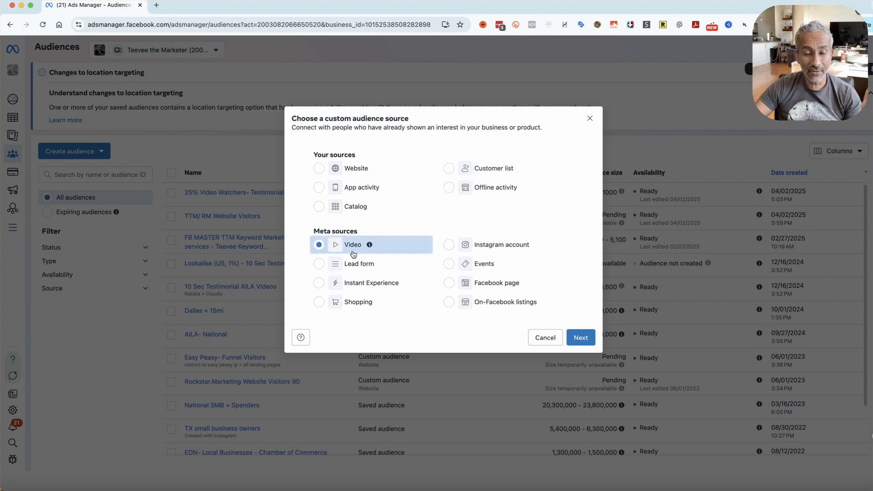
left_click(500, 248)
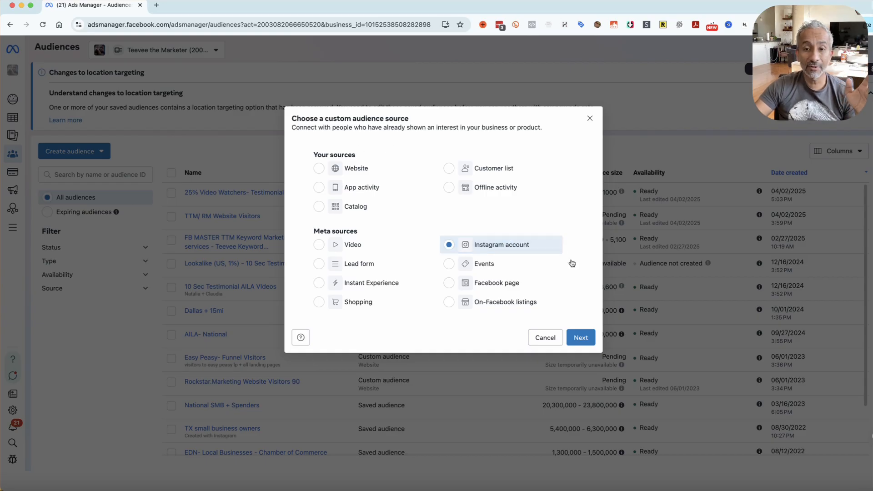
left_click(587, 338)
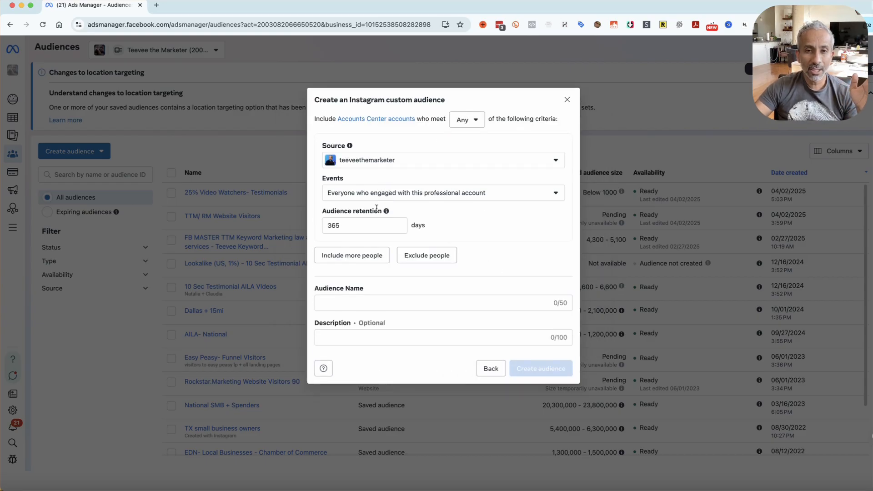
left_click(447, 195)
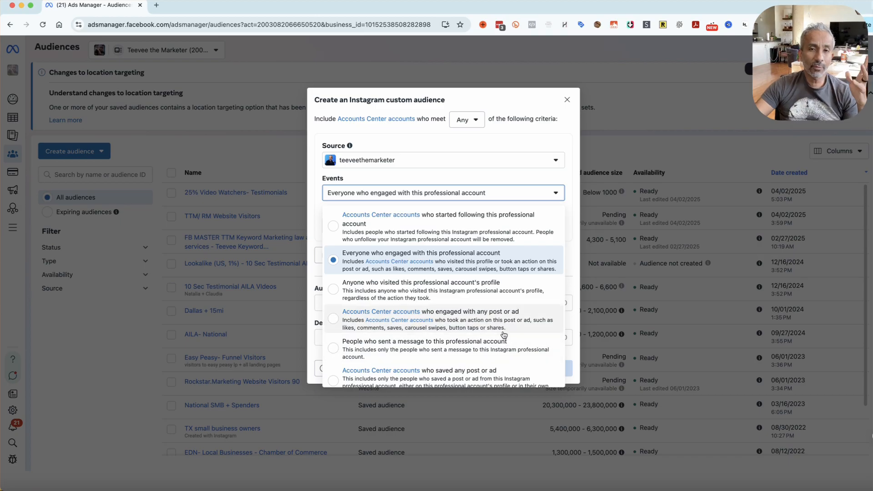
left_click(547, 136)
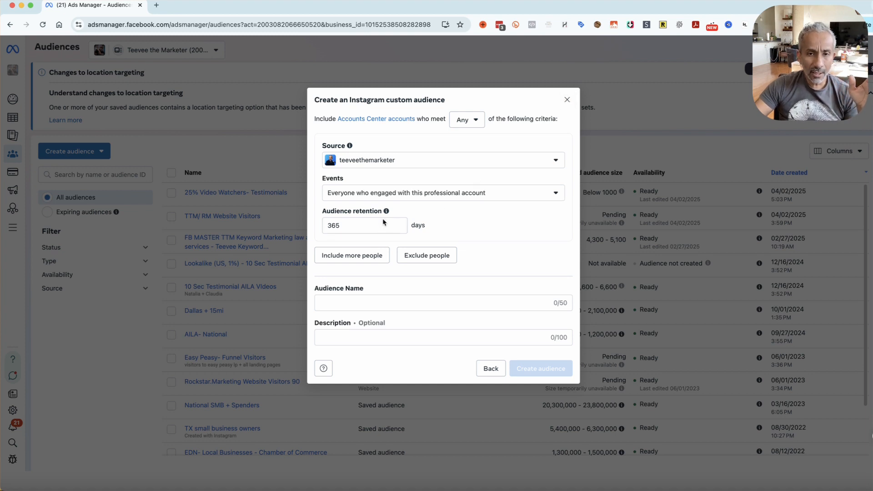
mouse_move(386, 212)
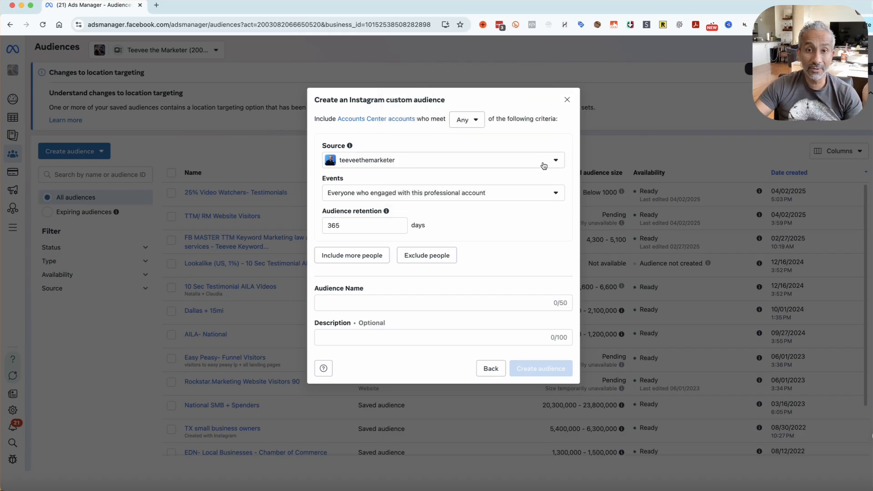
left_click(555, 193)
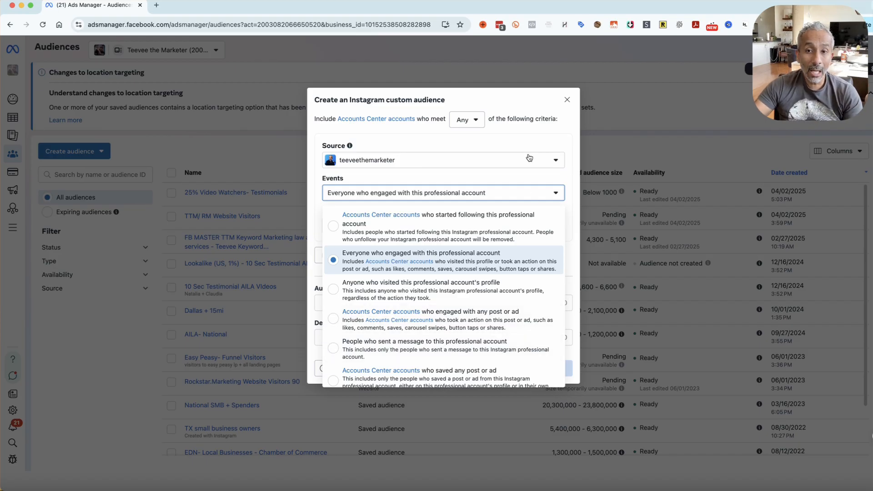
left_click(545, 118)
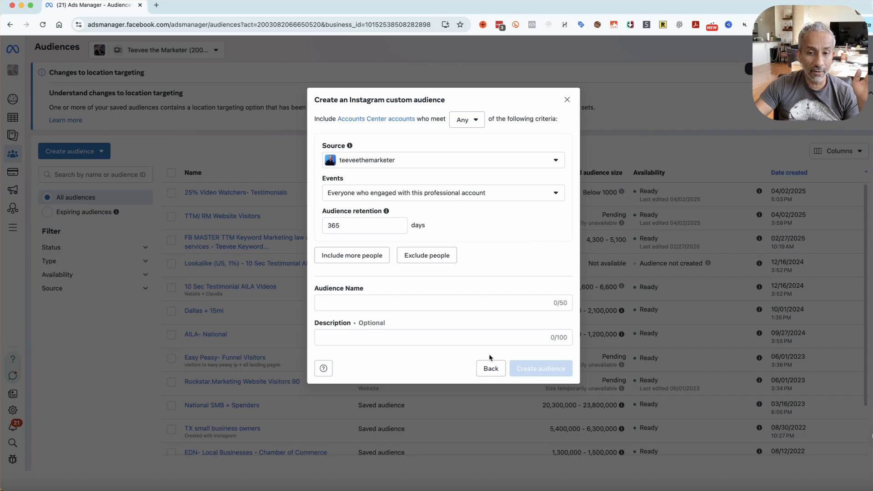
left_click(492, 368)
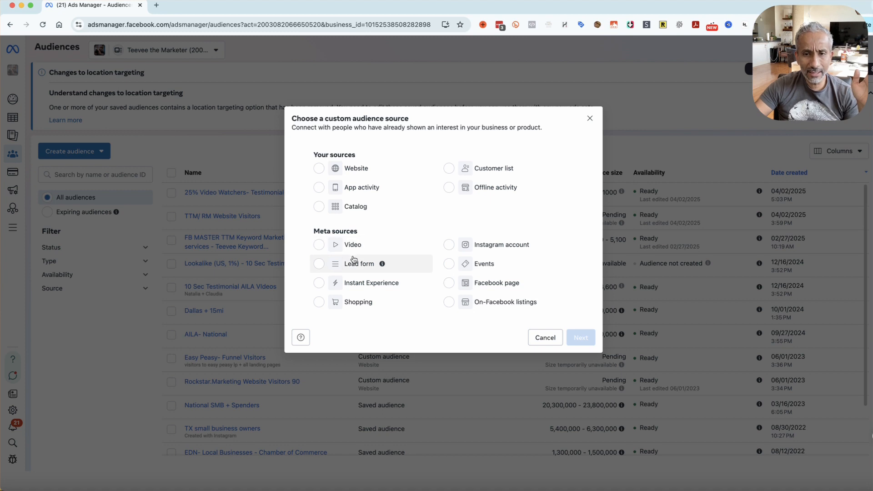
Start a custom audience from Events and set its page to KizPassion
left_click(482, 285)
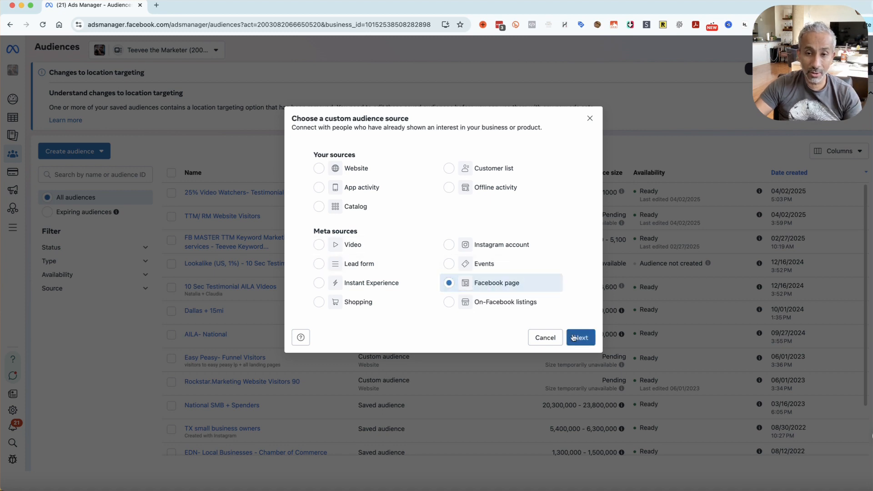
left_click(531, 269)
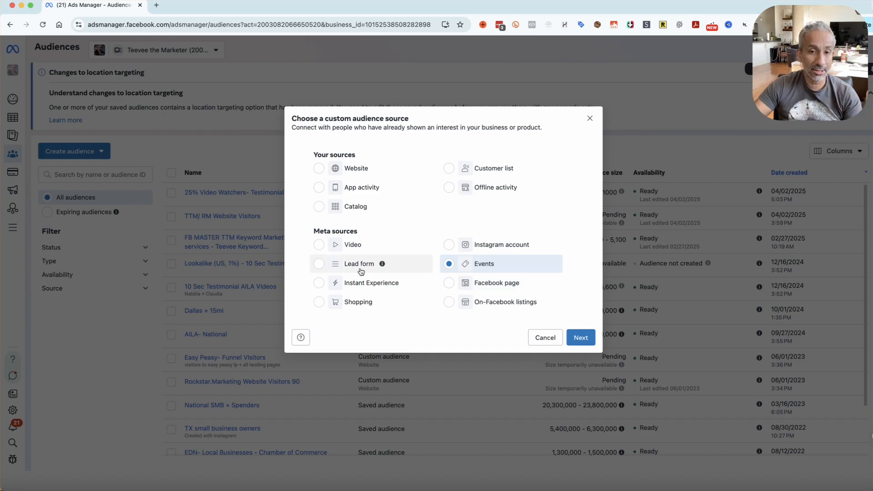
left_click(580, 338)
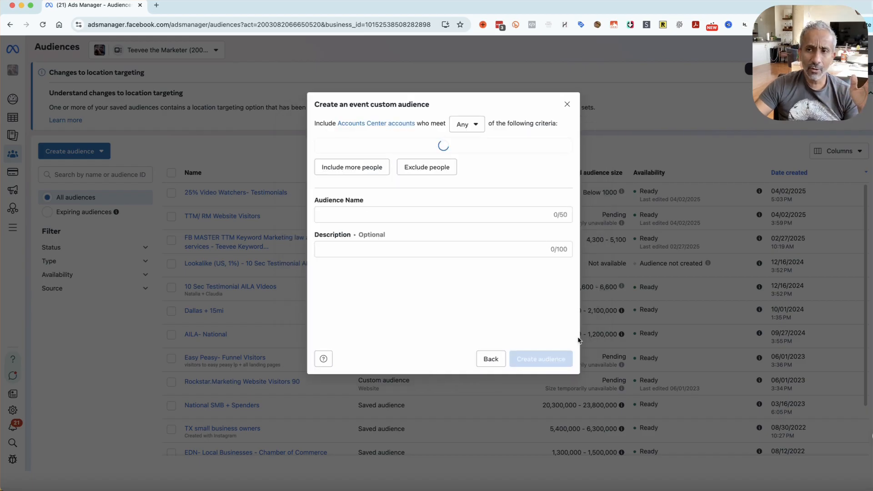
left_click(423, 182)
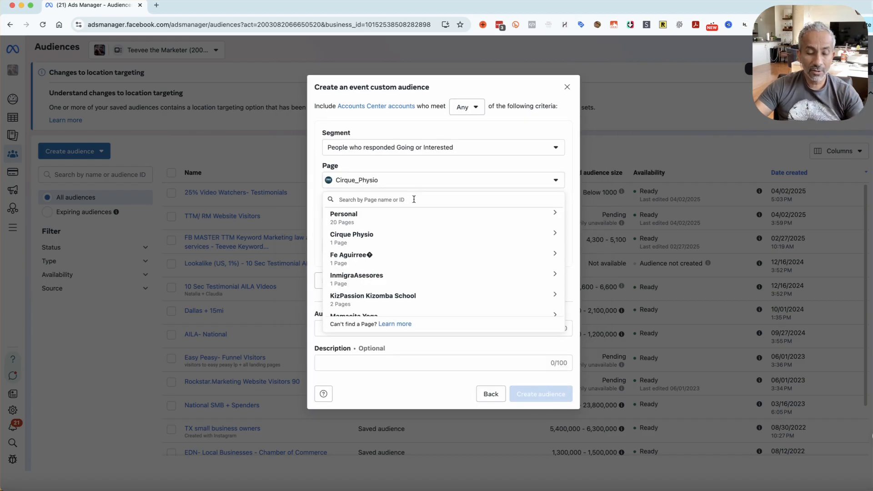
type("kiz")
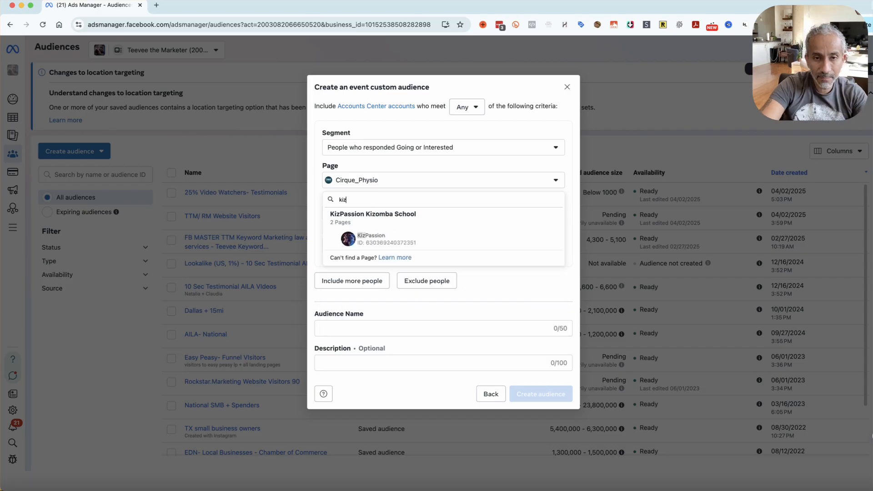
left_click(433, 241)
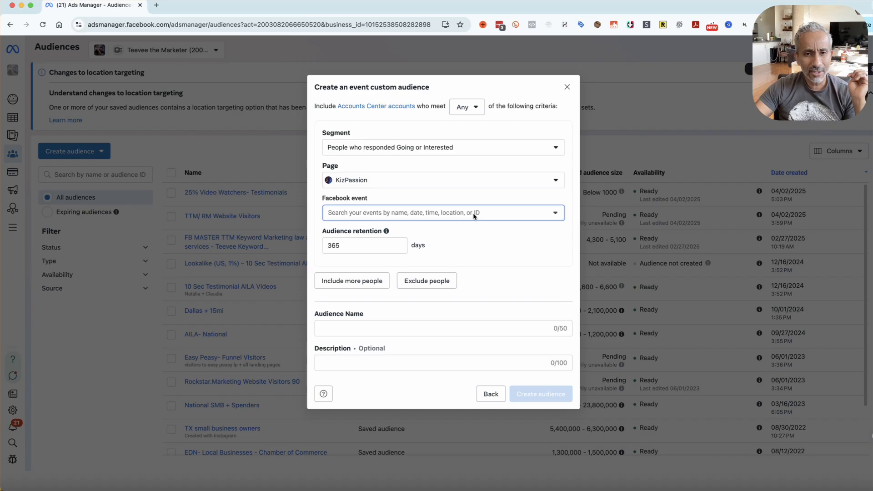
Include all of the KizPassion page's Facebook events in the audience criteria
left_click(475, 216)
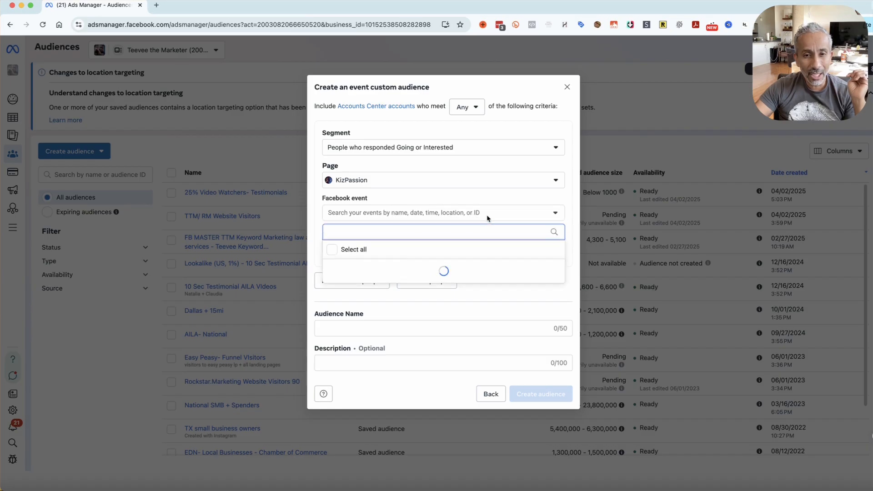
left_click(334, 249)
scroll(440, 297, "down", 2)
scroll(440, 297, "down", 2)
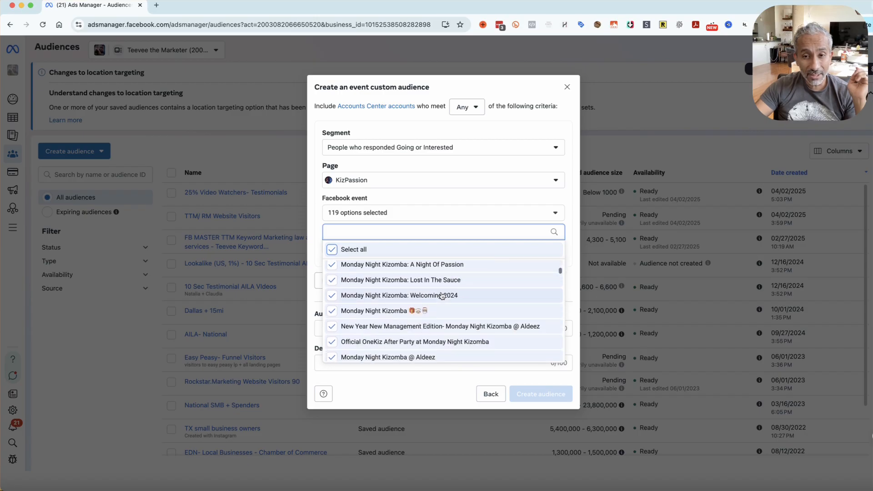
left_click(520, 199)
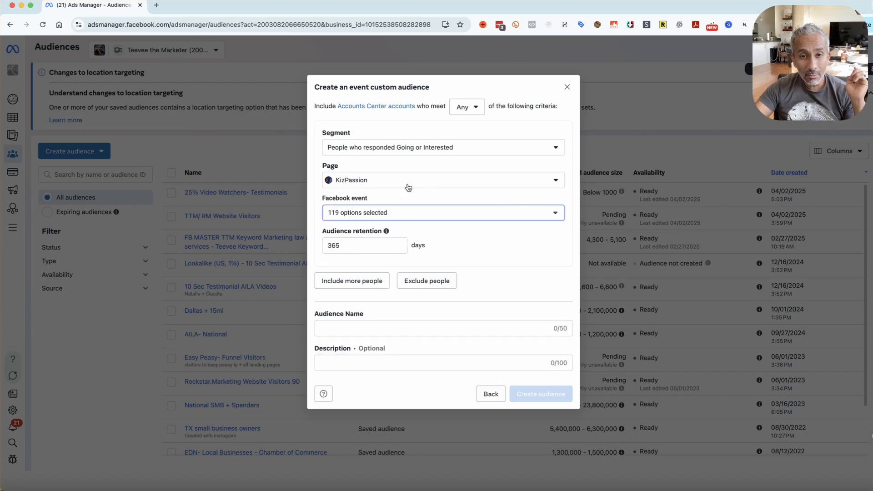
Set the segment to People who have visited the event page, and return to the source choice without creating the audience
left_click(465, 154)
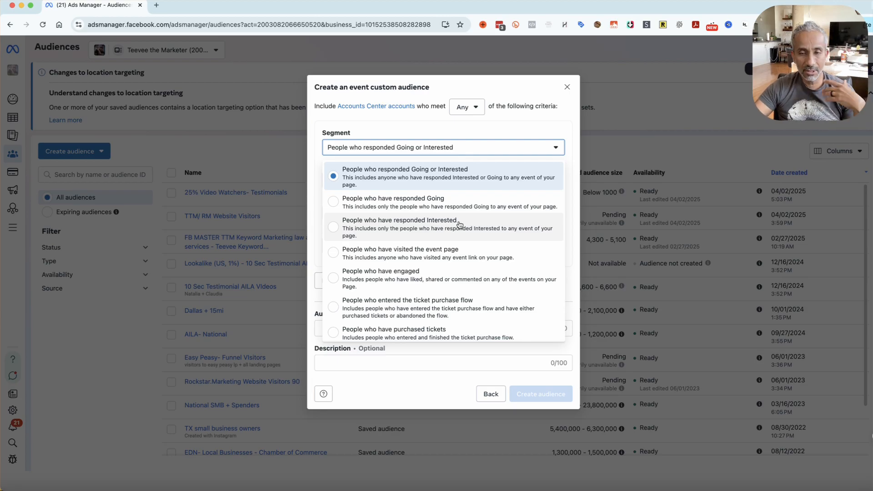
left_click(412, 206)
left_click(477, 148)
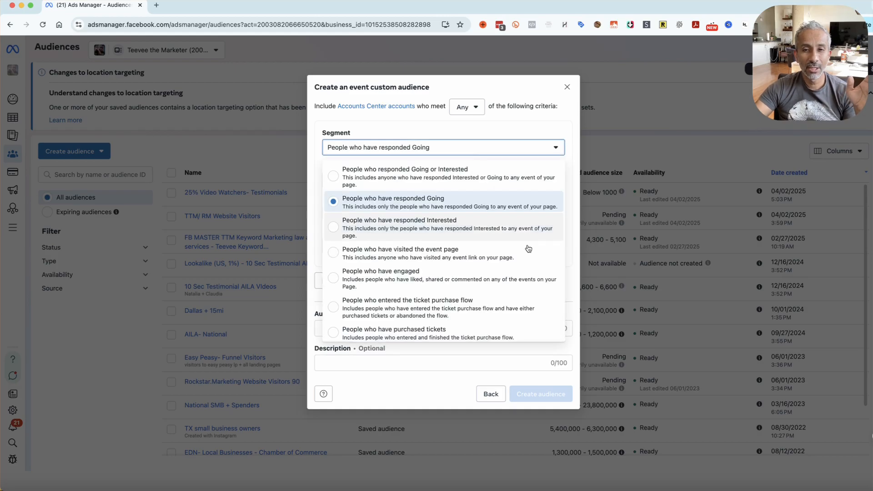
left_click(487, 255)
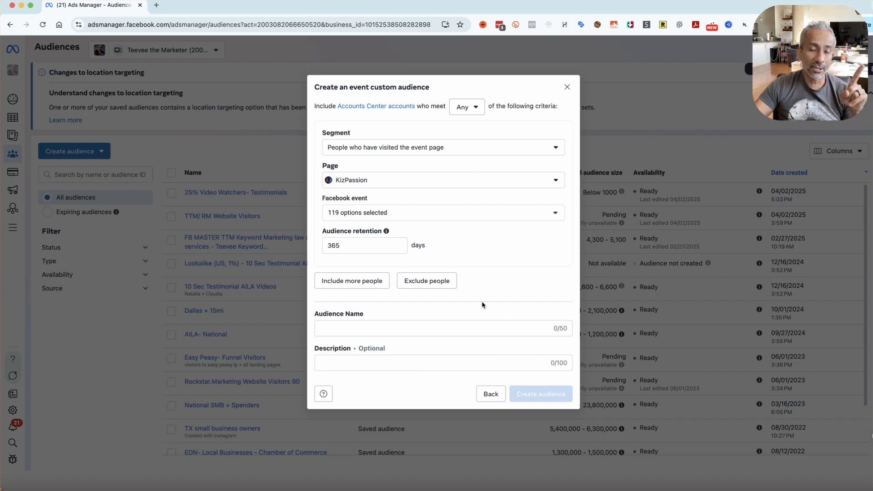
left_click(492, 395)
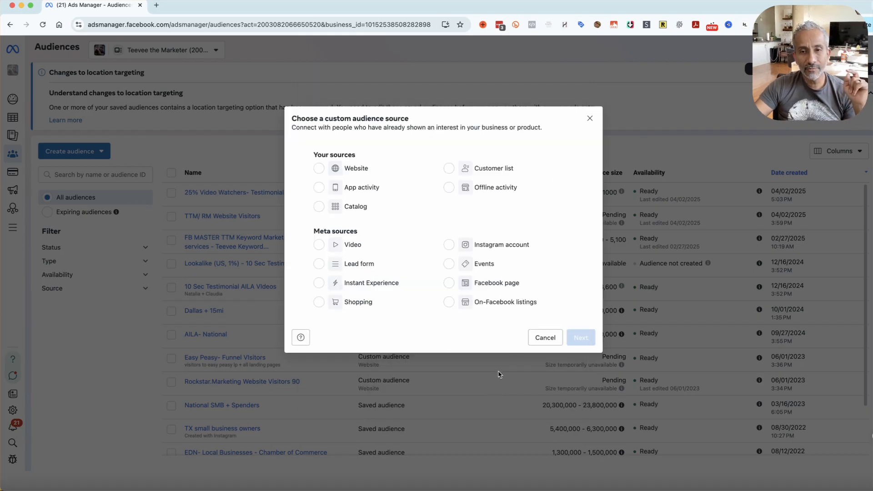
Start a custom audience from the Video source with the engagement type People who have viewed at least 25% of your video
left_click(351, 249)
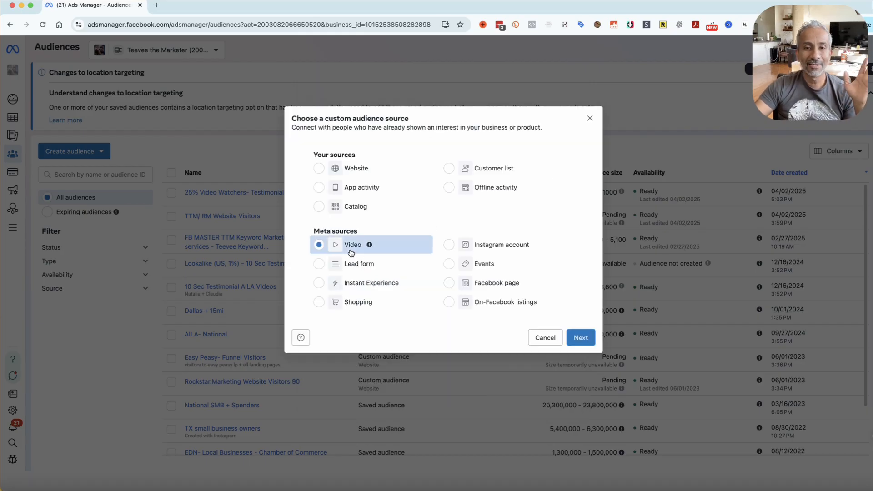
left_click(581, 338)
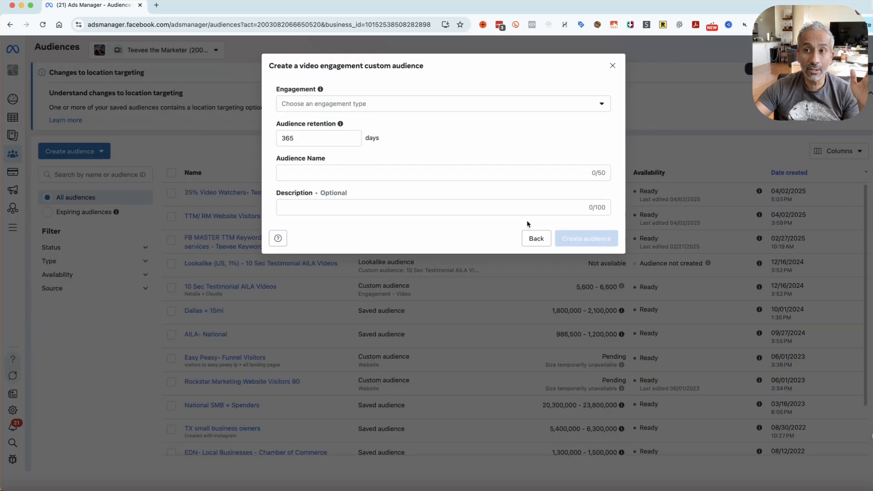
left_click(522, 106)
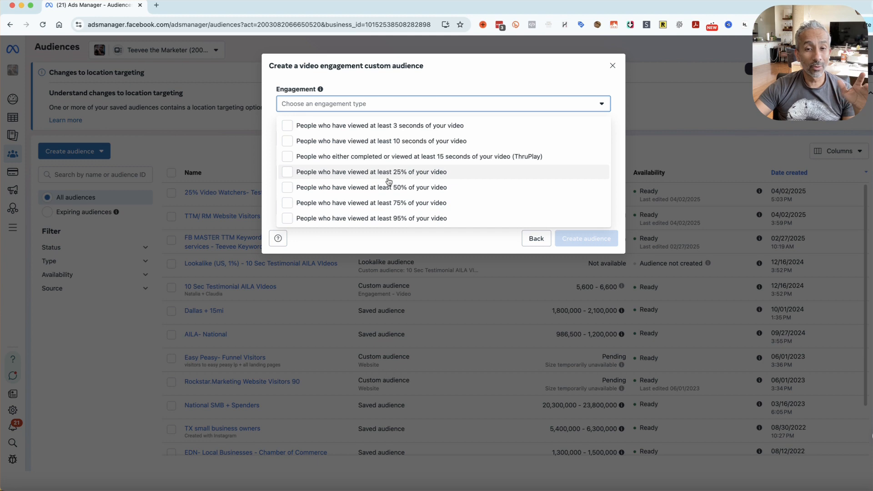
left_click(315, 175)
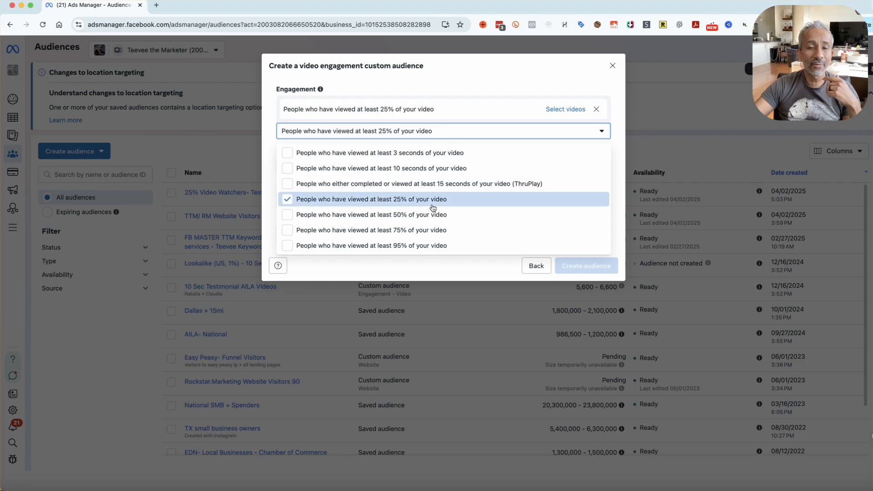
left_click(493, 268)
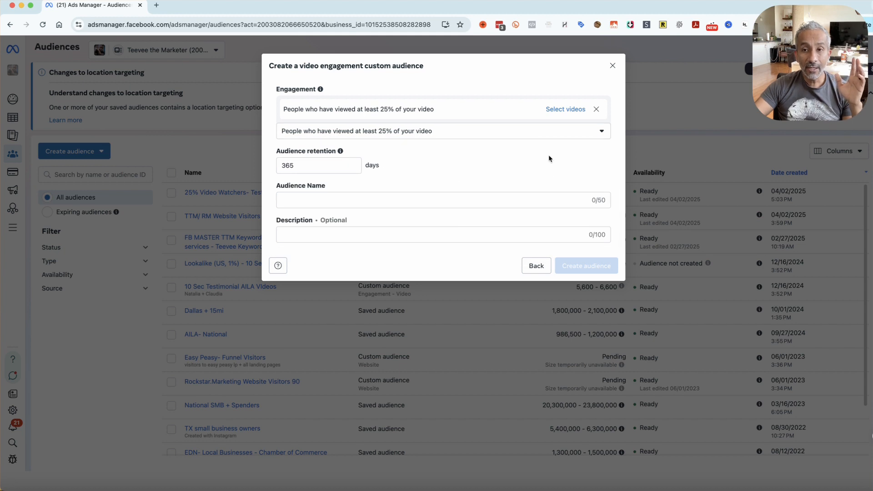
Open the video selection for the 25% view criterion and set its Facebook page to Teevee the Marketer
left_click(565, 110)
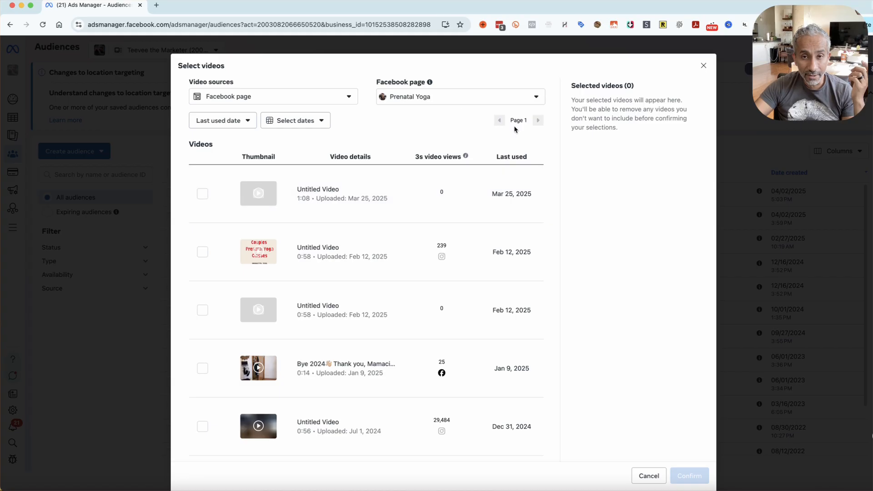
left_click(462, 99)
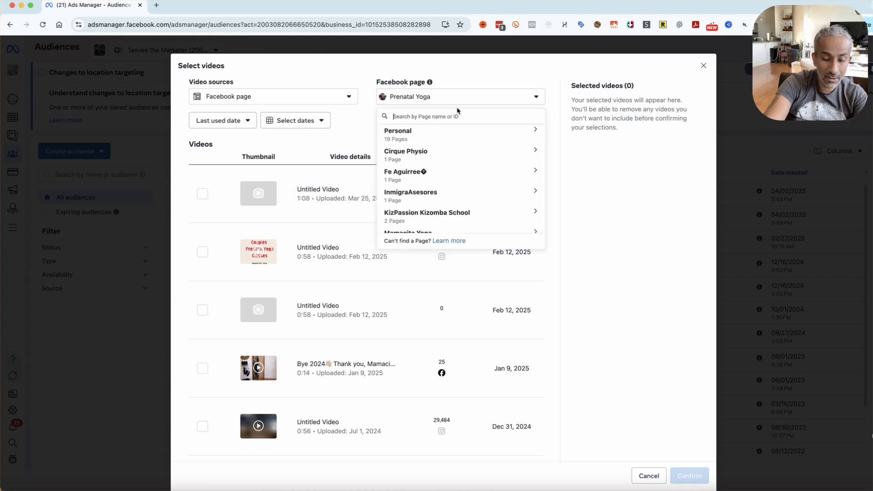
type("teeve")
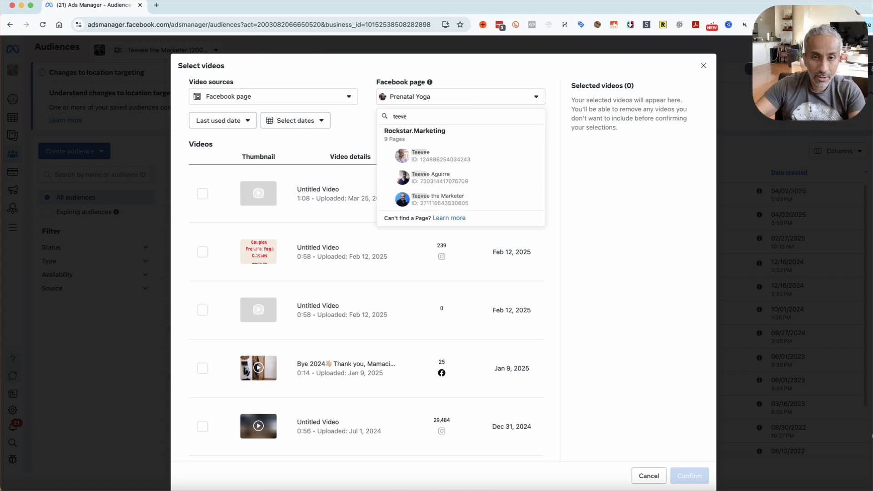
left_click(479, 206)
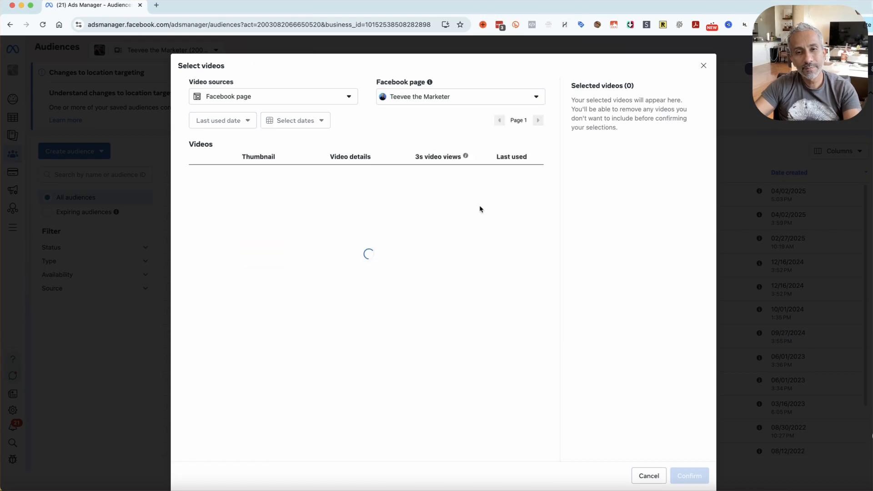
Find the "Earning a Lawyer's Trust" video on page 4 of the video list, select it and confirm the selection
scroll(537, 248, "down", 1)
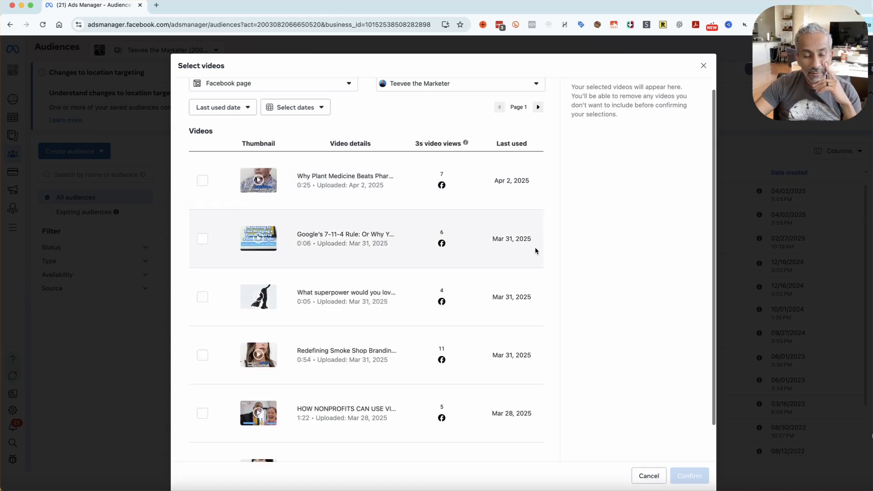
scroll(535, 250, "down", 2)
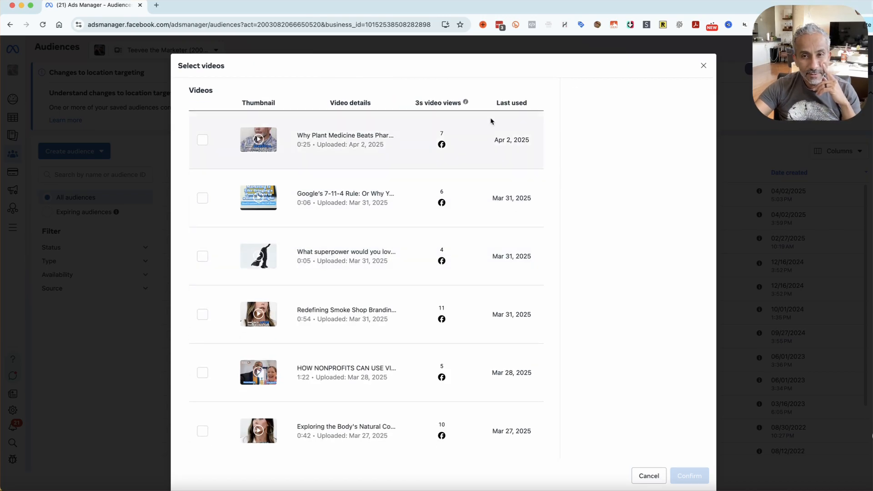
scroll(500, 157, "up", 2)
left_click(537, 121)
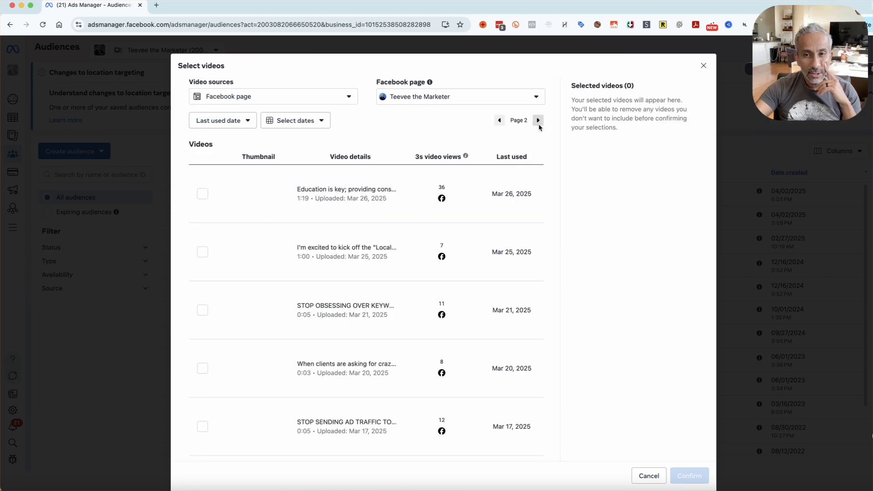
scroll(505, 272, "down", 1)
scroll(505, 272, "down", 2)
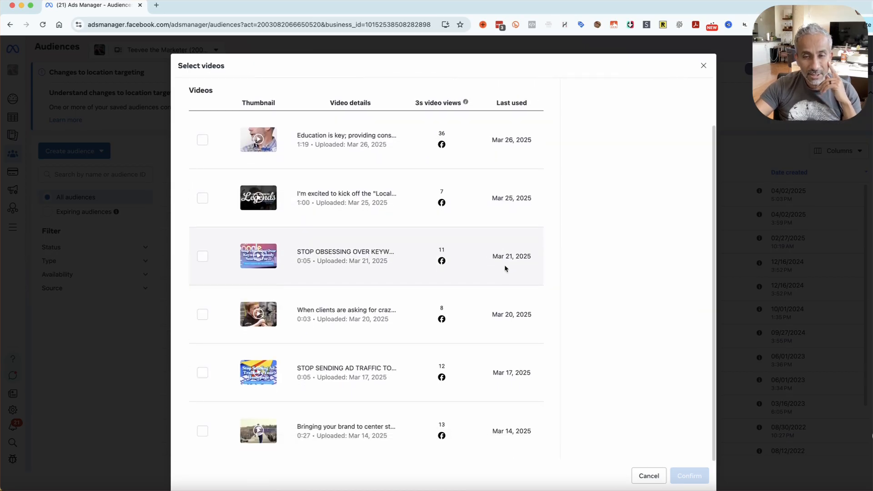
scroll(504, 272, "up", 2)
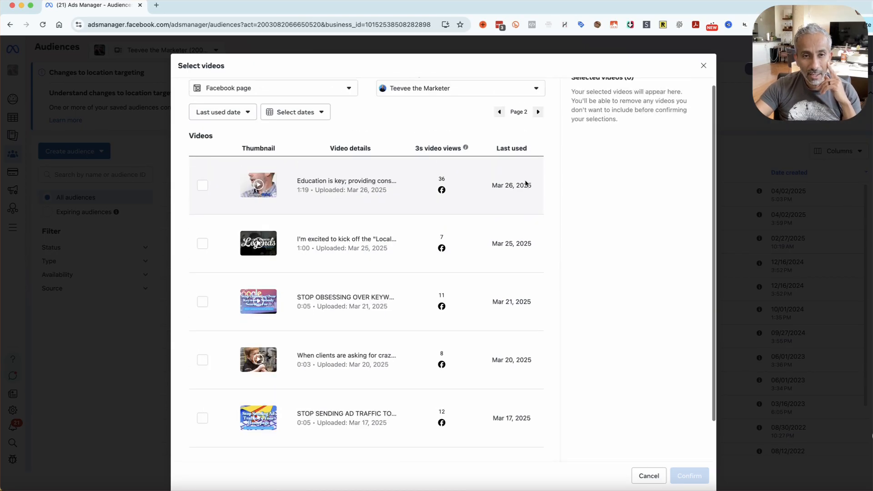
left_click(539, 112)
left_click(539, 113)
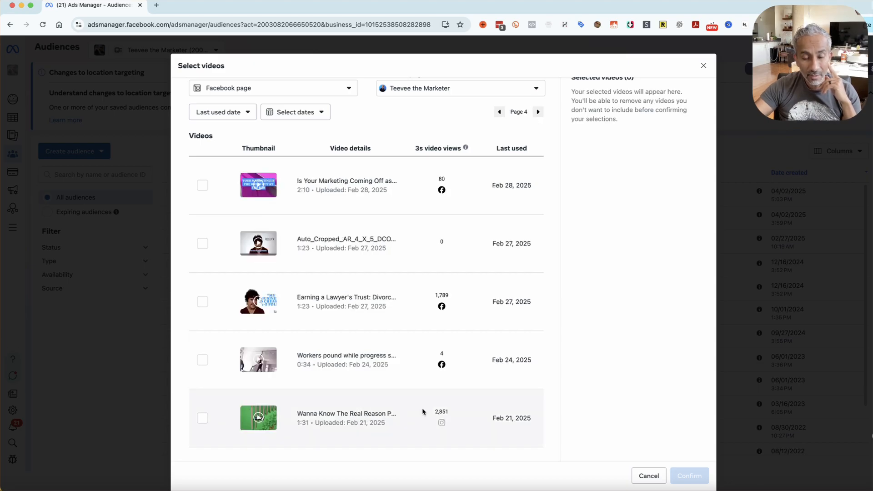
left_click(203, 303)
scroll(592, 324, "up", 1)
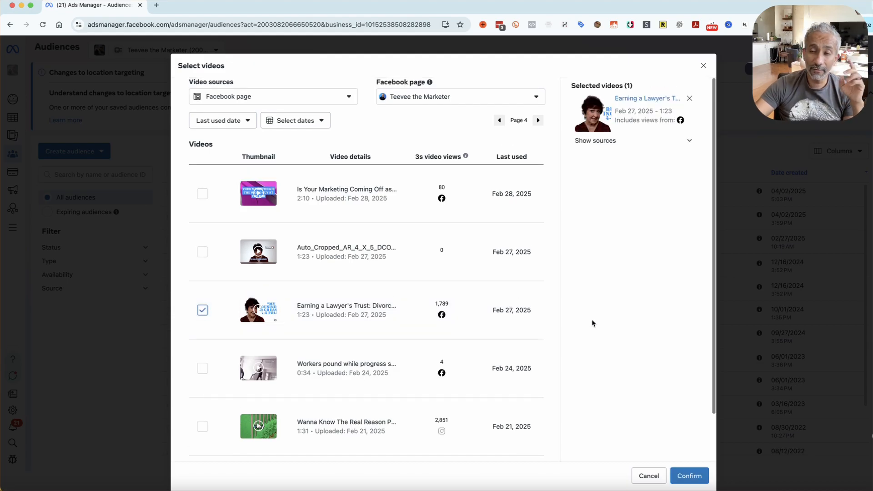
left_click(690, 476)
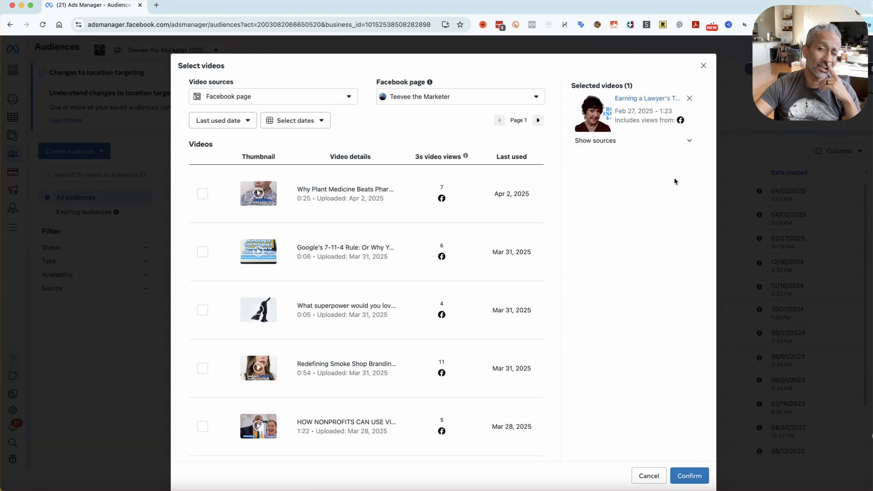
left_click(686, 479)
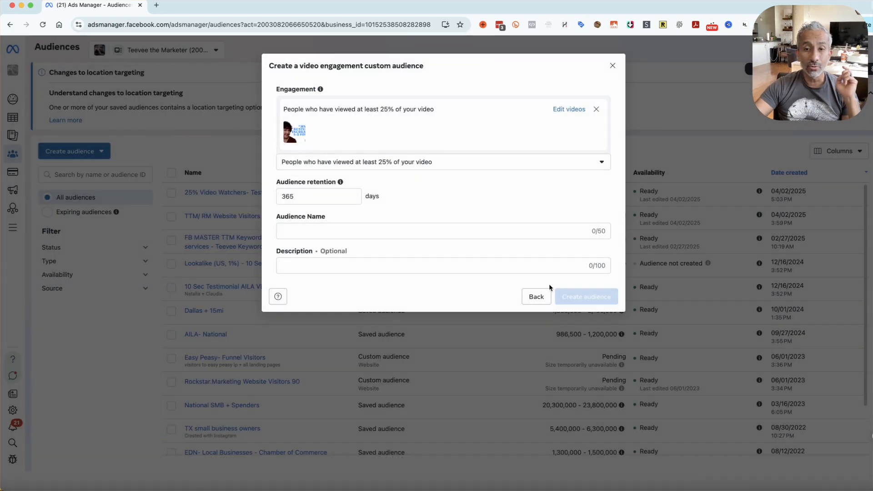
Name the video engagement audience "TEST- 25% audience"
left_click(405, 227)
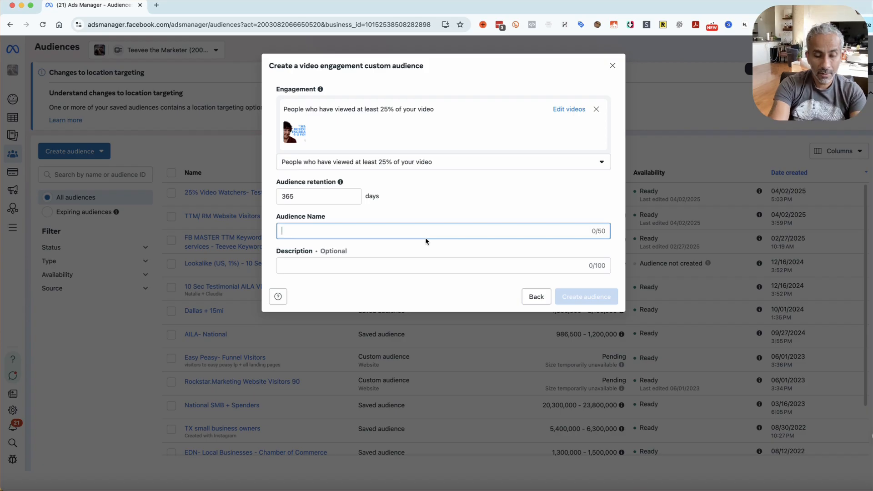
type("TEST=")
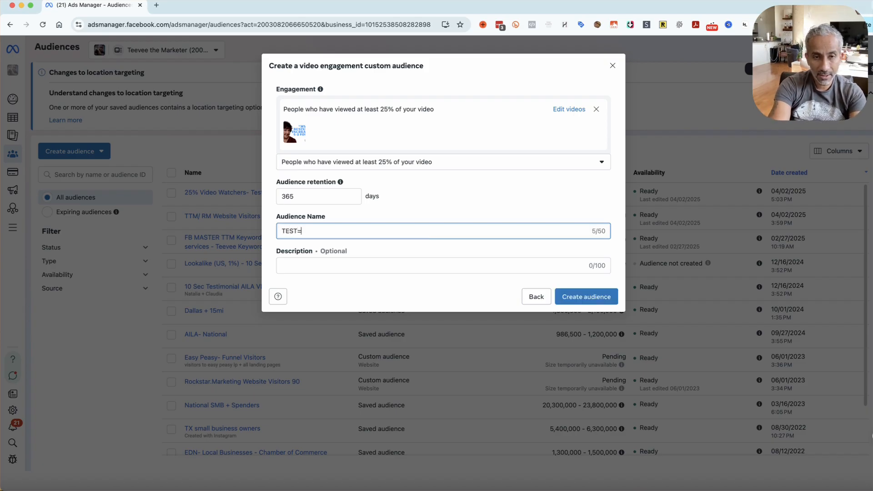
key("BackSpace")
type("- 24")
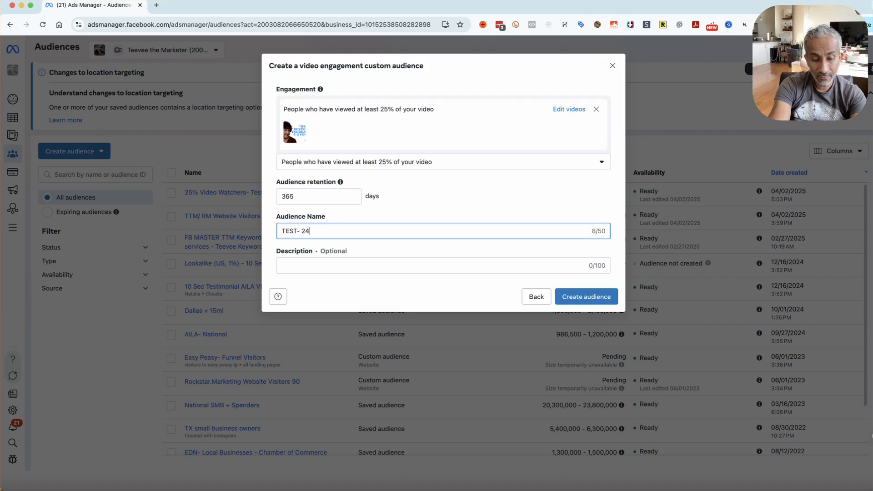
key("BackSpace")
type("5%")
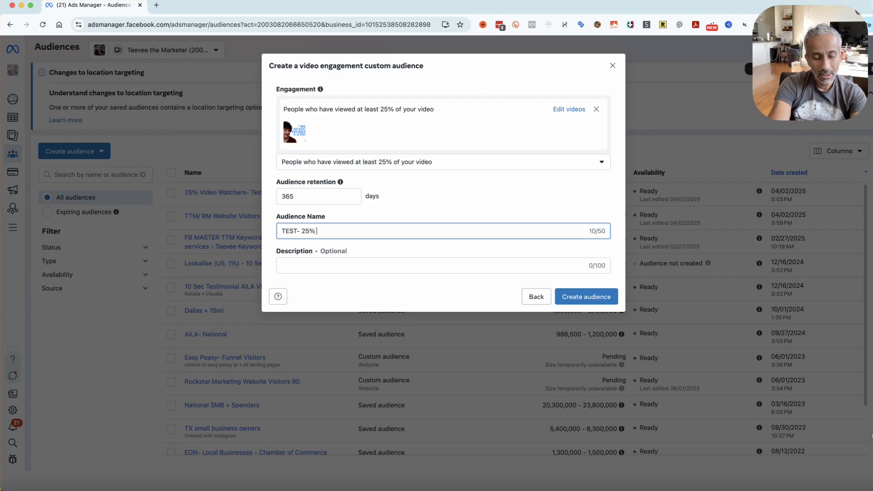
type(" audience")
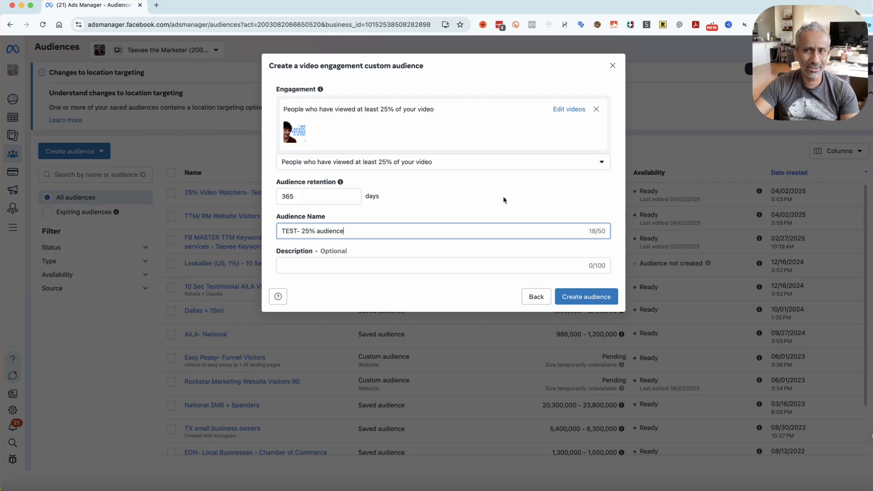
Add the "Why Plant Medicine", "Google's 7-11-4 Rule" and "What superpower" videos to the audience's selected videos and confirm
left_click(572, 110)
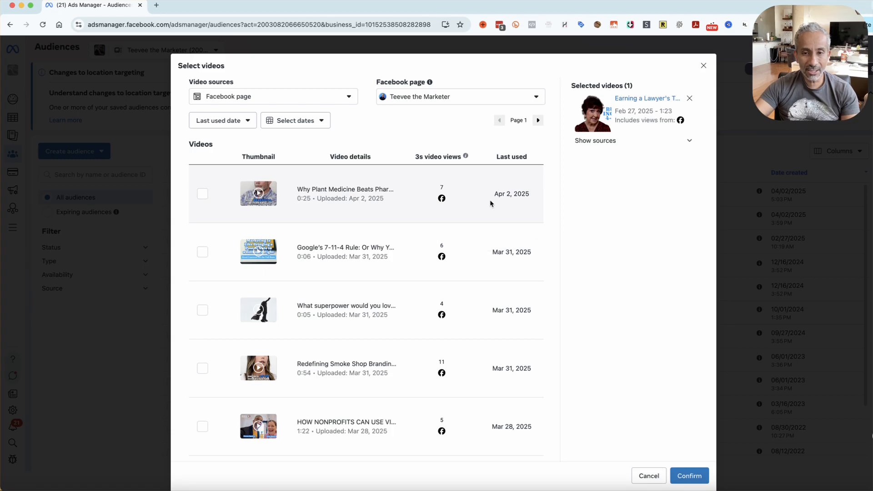
left_click(202, 194)
left_click(203, 252)
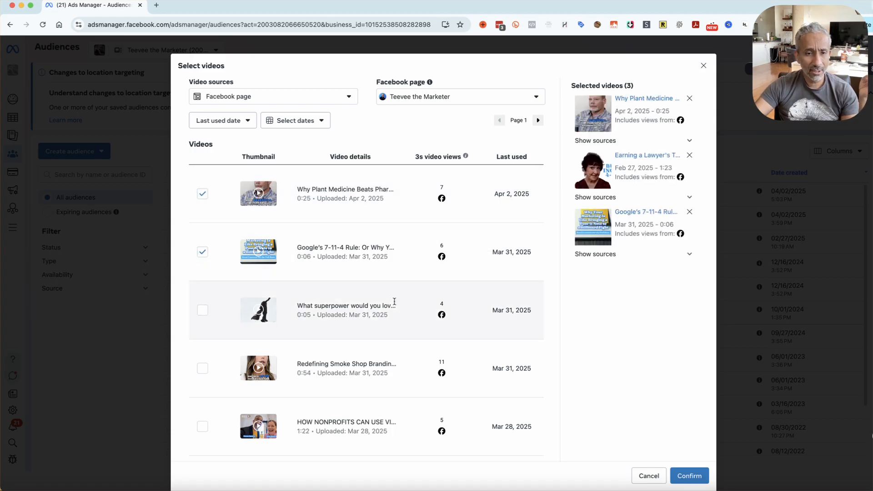
left_click(202, 312)
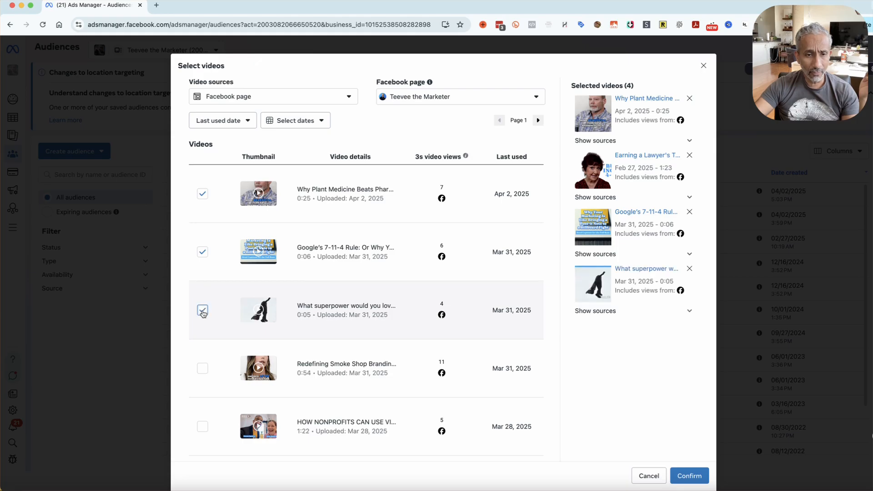
left_click(687, 473)
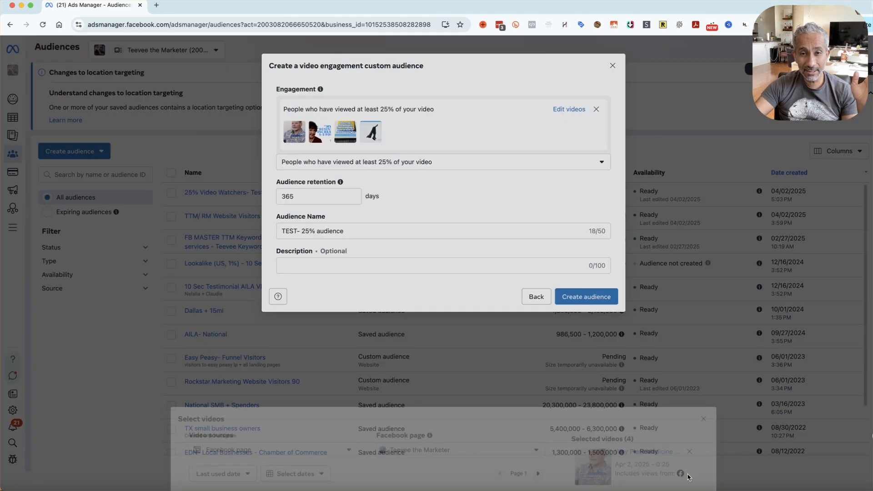
Create the video engagement audience without a description and close the next-steps dialog
left_click(411, 266)
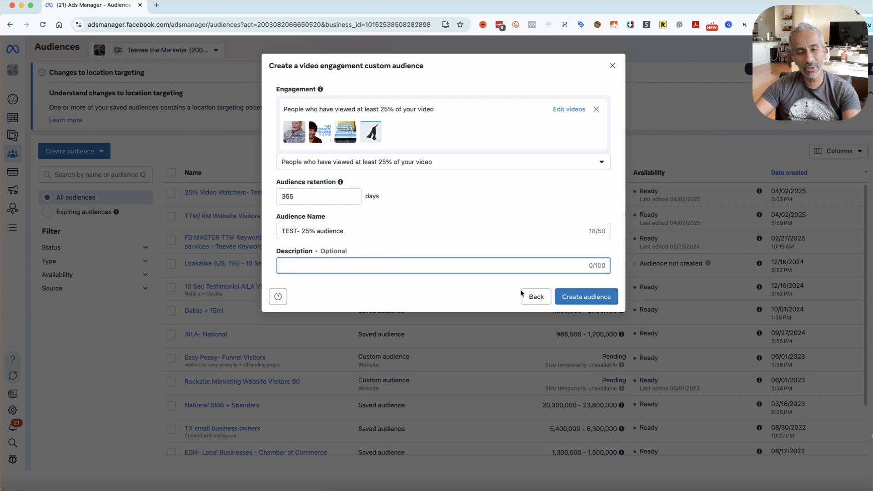
left_click(595, 301)
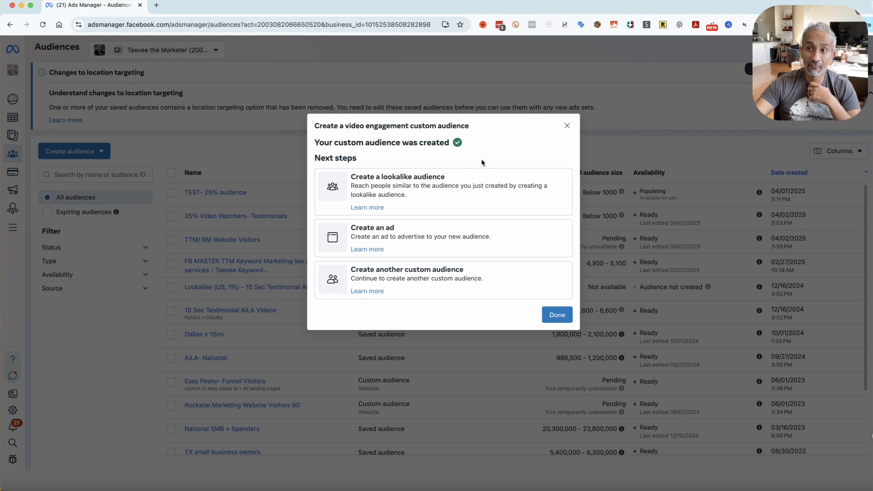
left_click(553, 317)
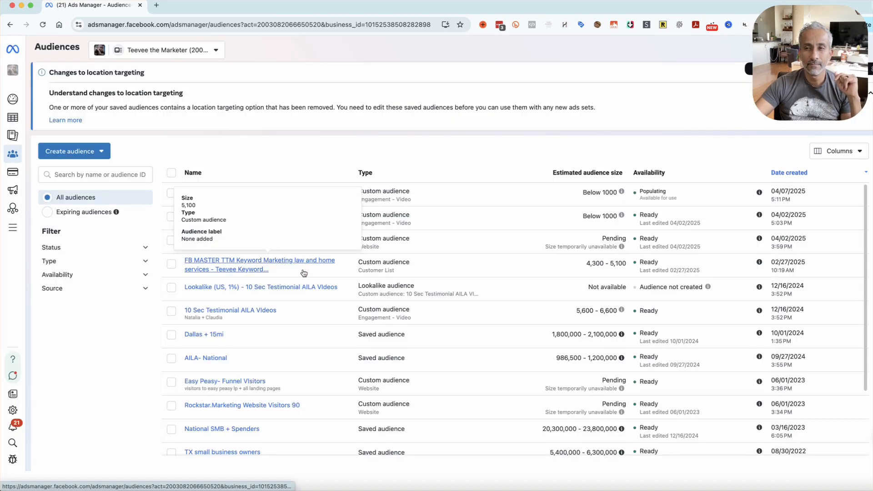